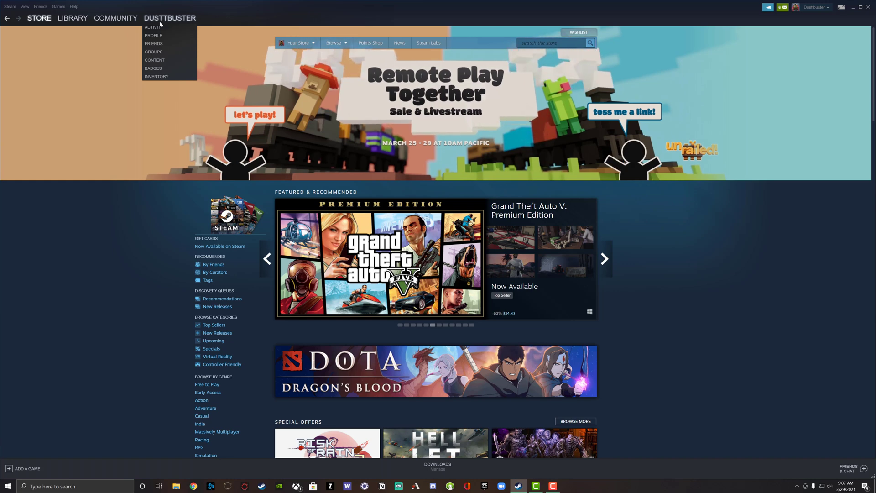
pyautogui.click(164, 18)
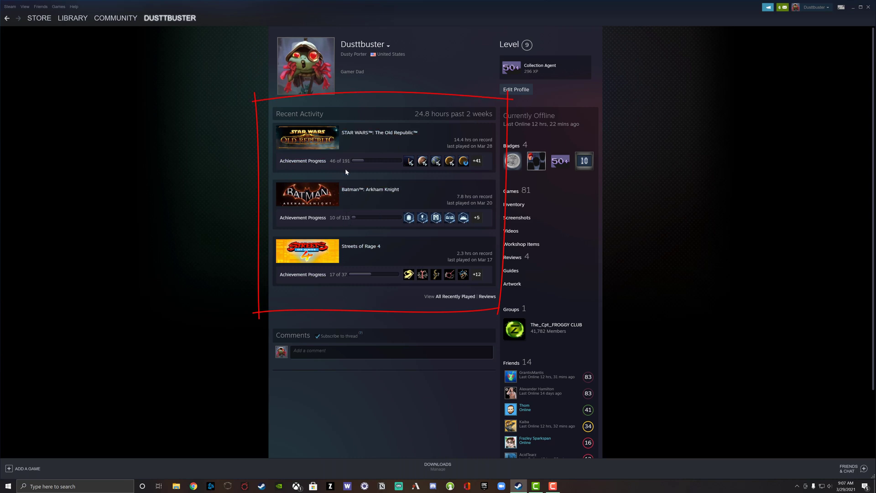
pyautogui.scroll(-2, 297, 263)
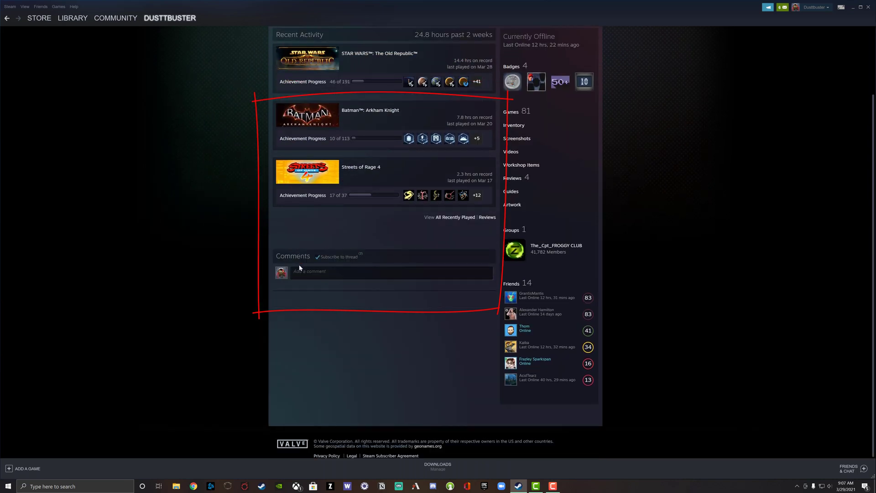
pyautogui.scroll(2, 299, 267)
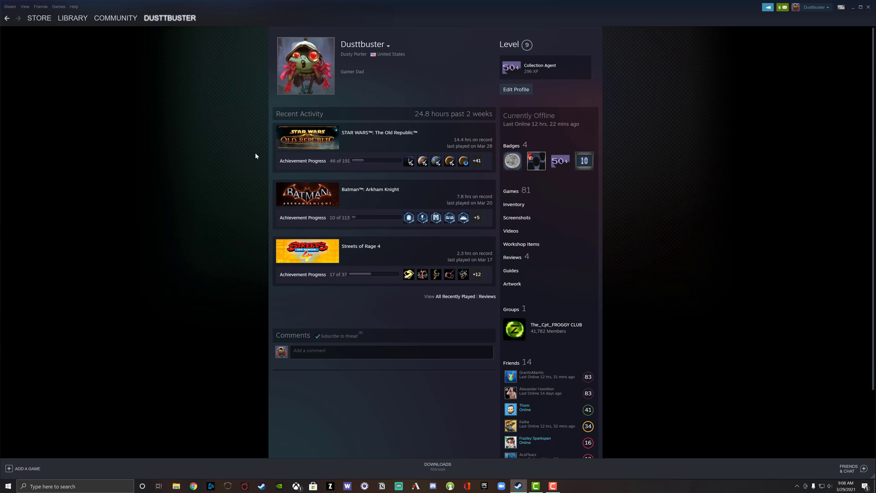
# Go from the profile to Edit Profile and its Privacy Settings page
pyautogui.click(517, 89)
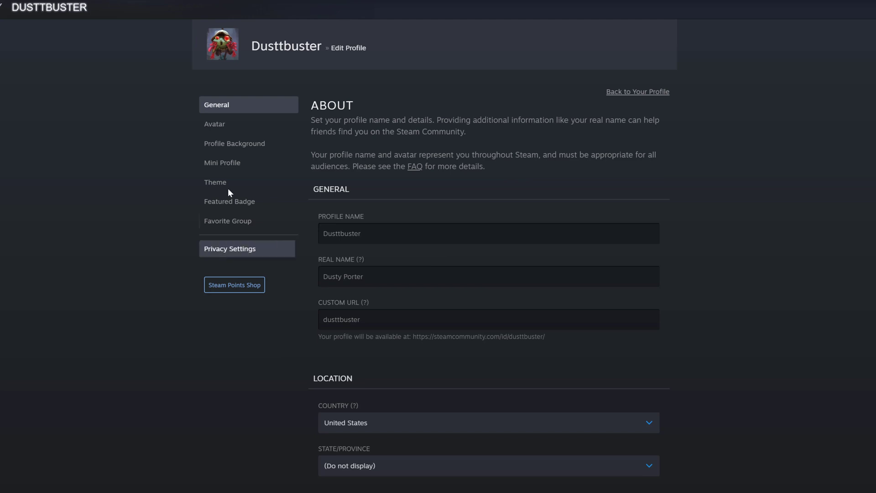
pyautogui.click(226, 249)
pyautogui.click(227, 252)
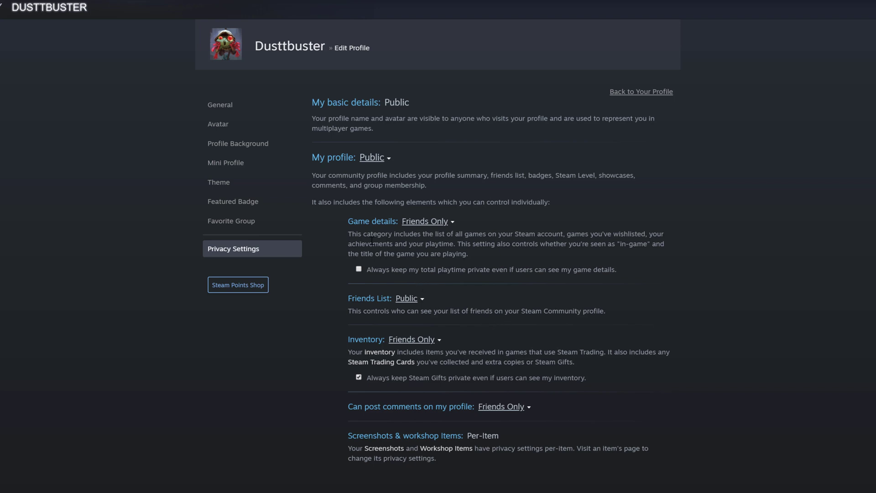
# Set Game details visibility to Private so only you can see game activity
pyautogui.click(452, 223)
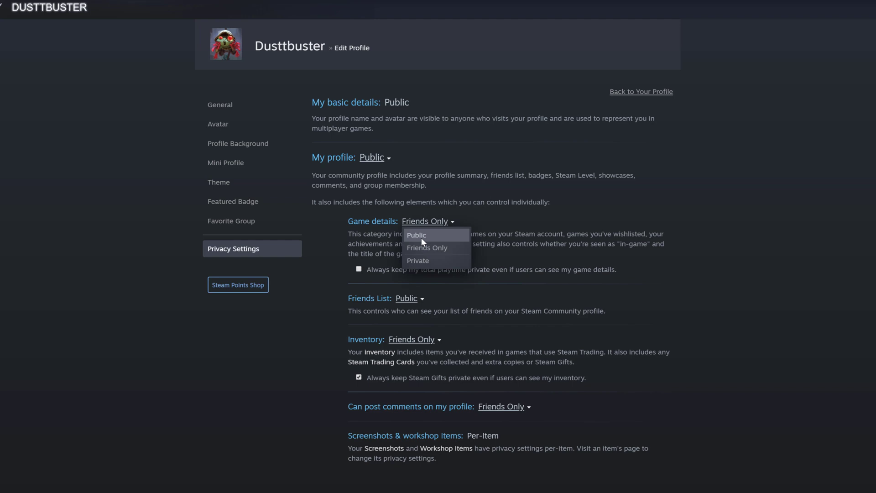
pyautogui.click(432, 261)
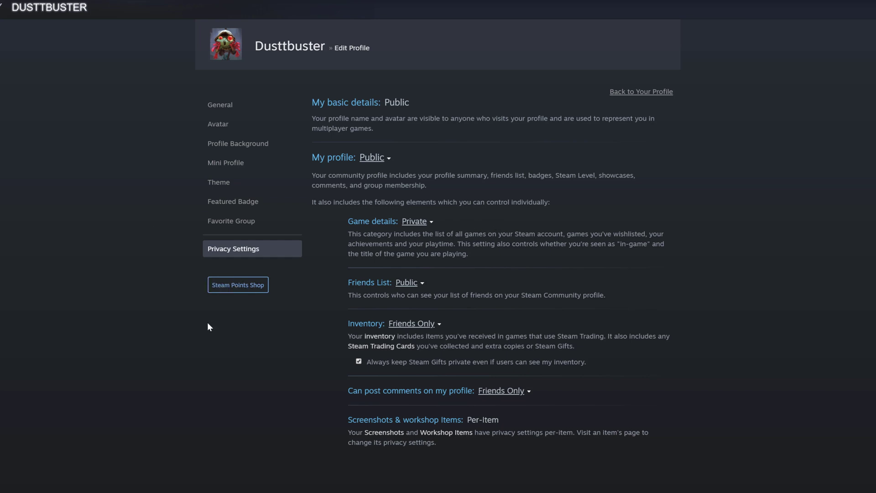
pyautogui.moveTo(170, 18)
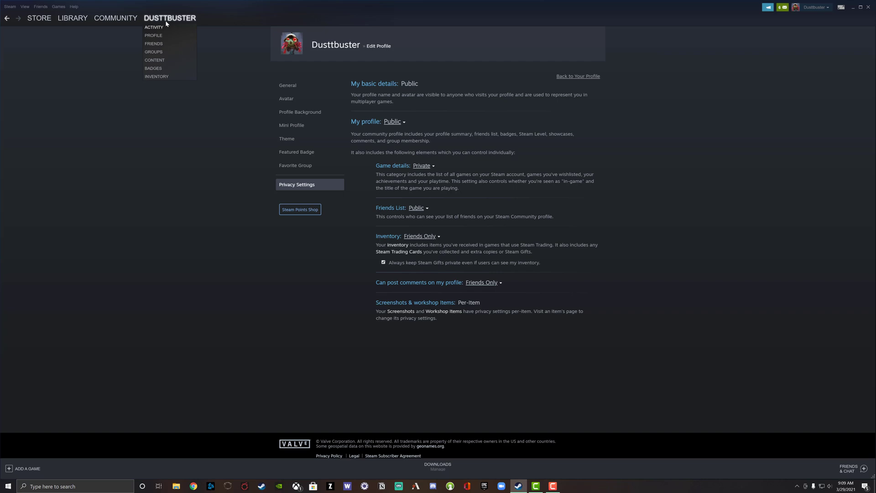
# Copy the profile page's URL and switch to the web browser to check it publicly
pyautogui.click(157, 35)
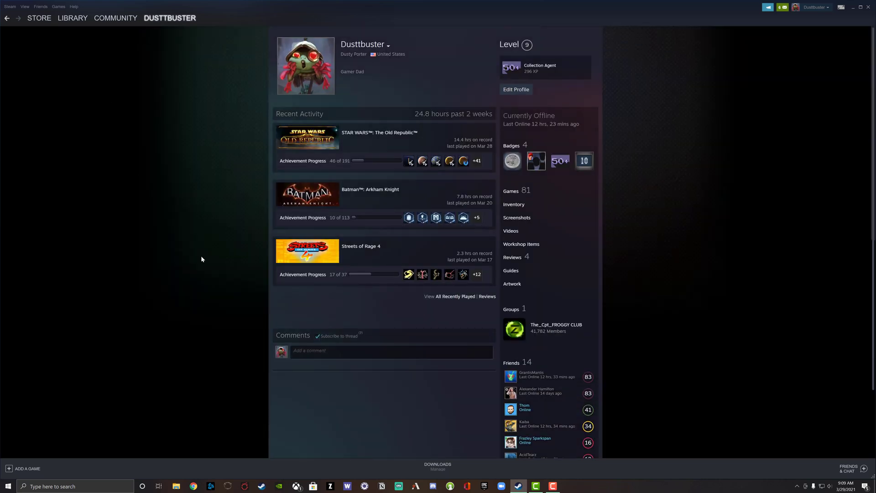
pyautogui.rightClick(204, 195)
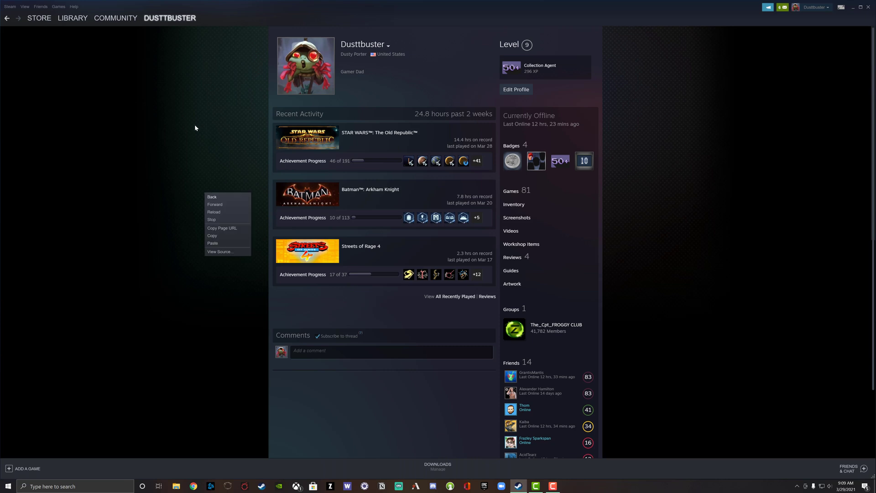
pyautogui.click(230, 227)
pyautogui.click(193, 486)
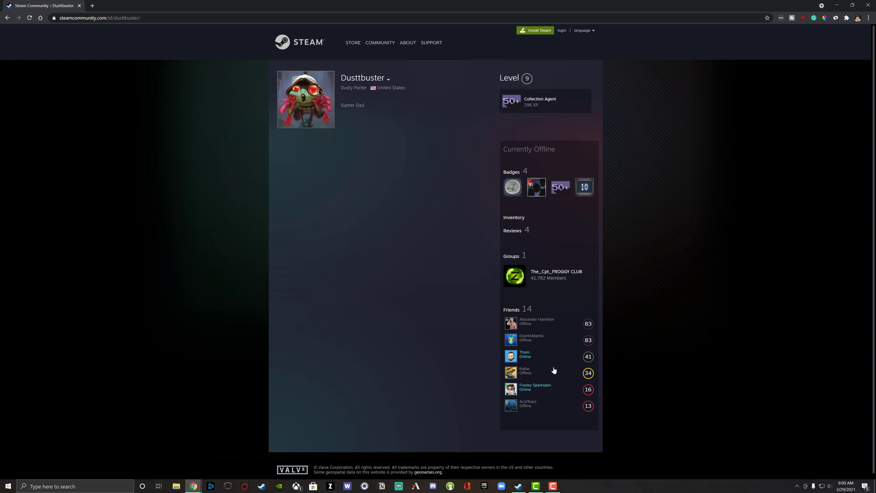
# Bring the Steam client back to the front after viewing the public profile
pyautogui.click(518, 486)
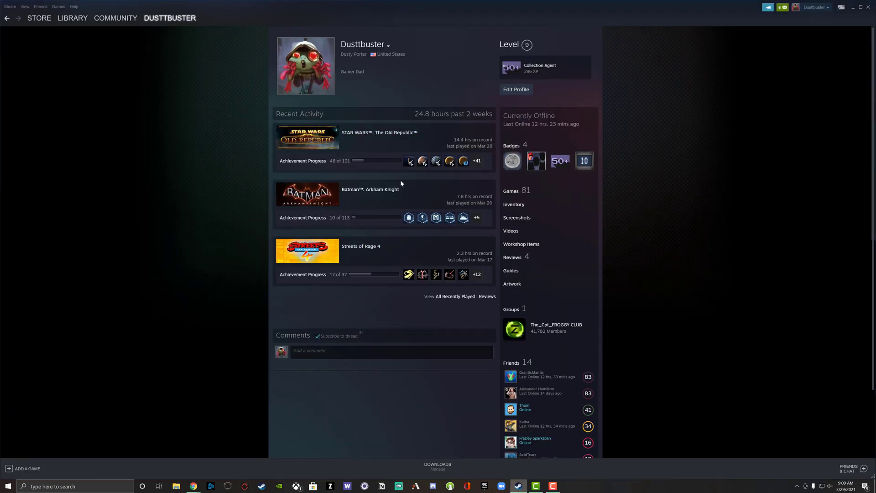
# Go through Edit Profile to the Privacy Settings page again
pyautogui.click(513, 88)
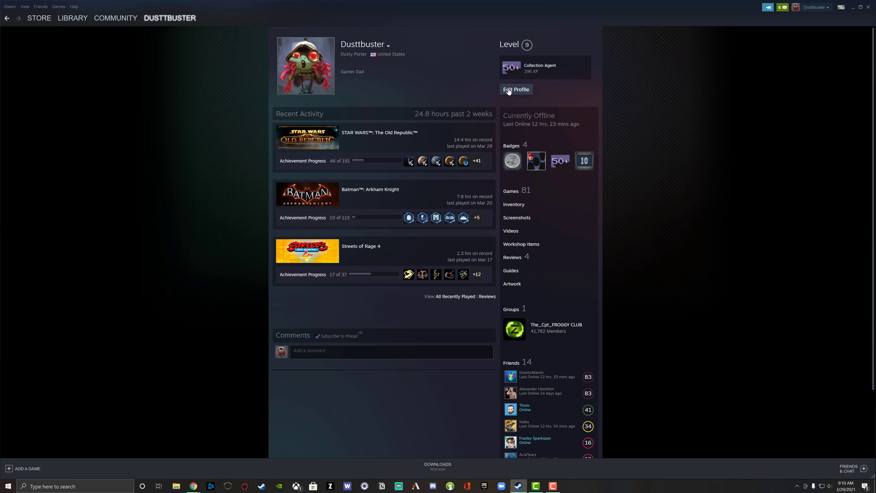
pyautogui.click(285, 184)
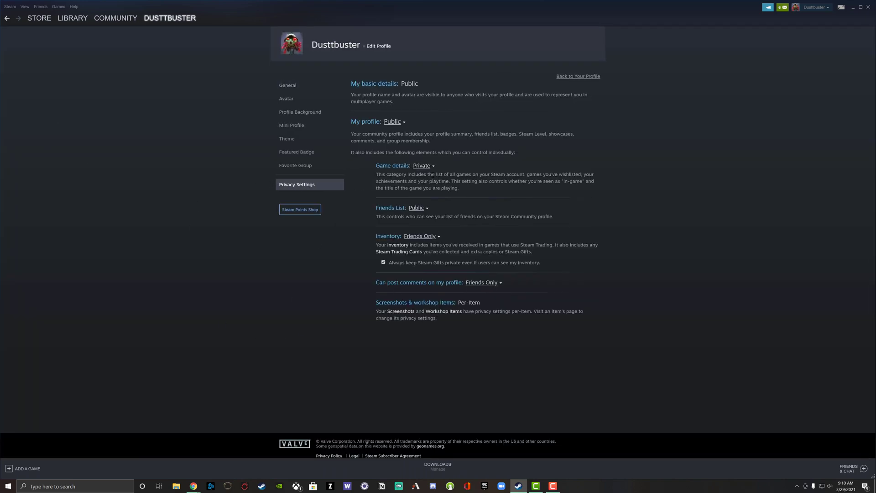
# Set Game details visibility back to Friends Only
pyautogui.click(431, 166)
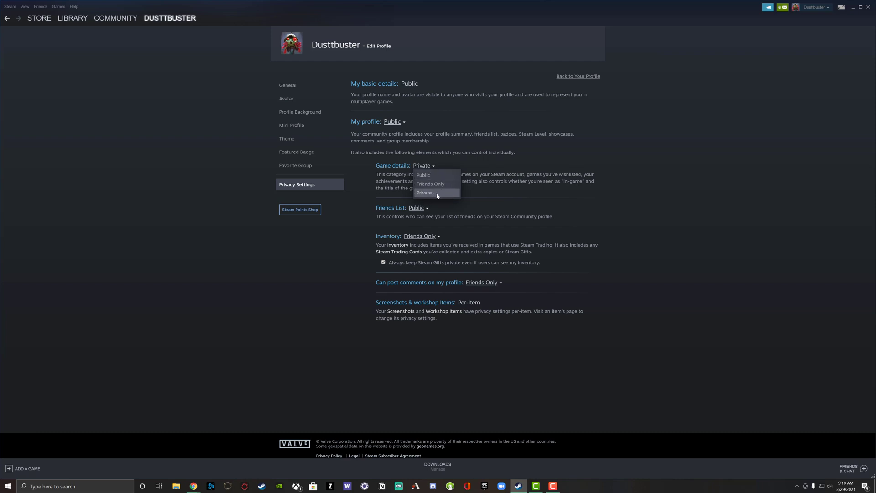
pyautogui.click(432, 185)
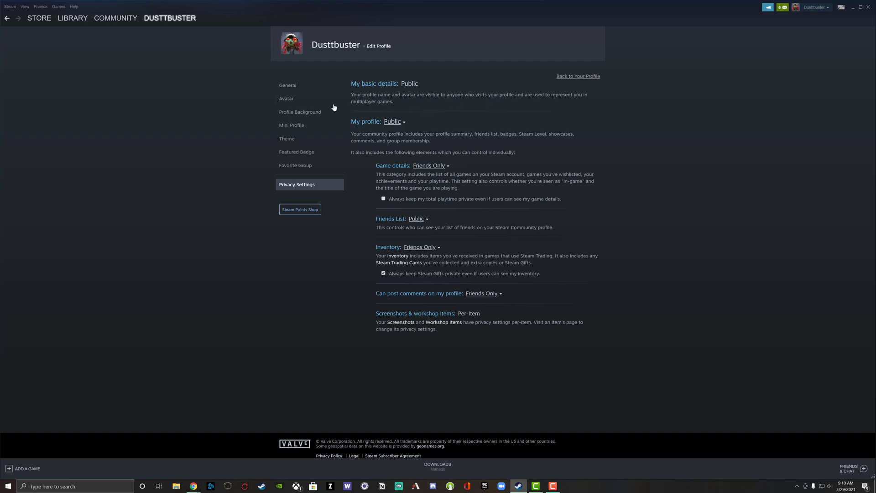
# Return to the own profile page, where Recent Activity is listed again
pyautogui.moveTo(170, 18)
pyautogui.click(157, 36)
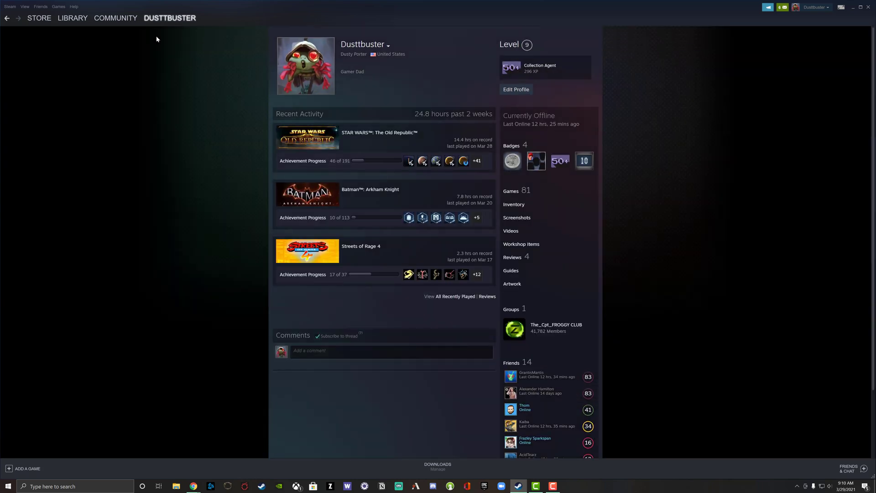